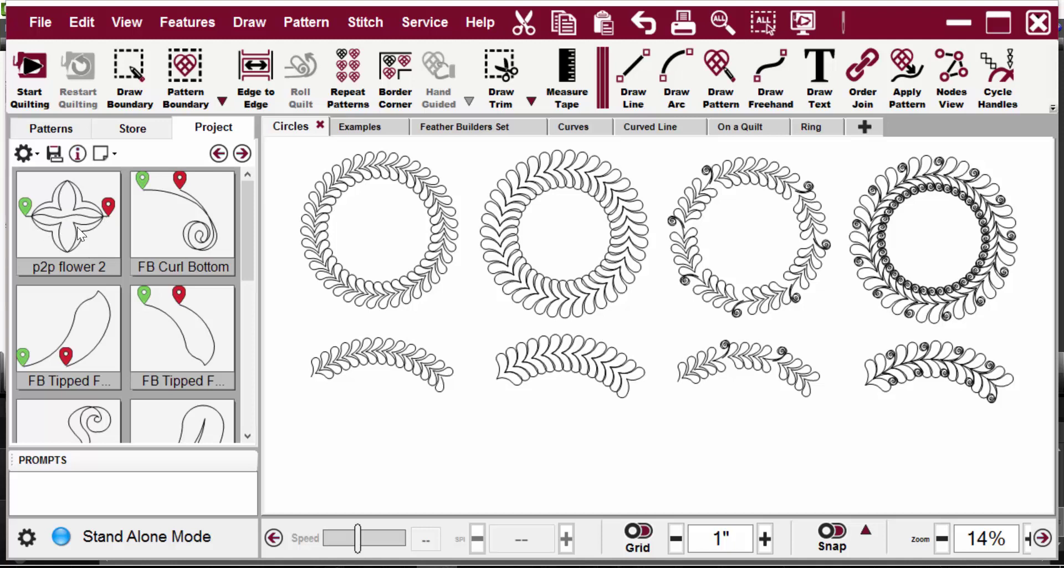
- Open the Feather Builders Set project and scroll down its feather pattern list
click(497, 129)
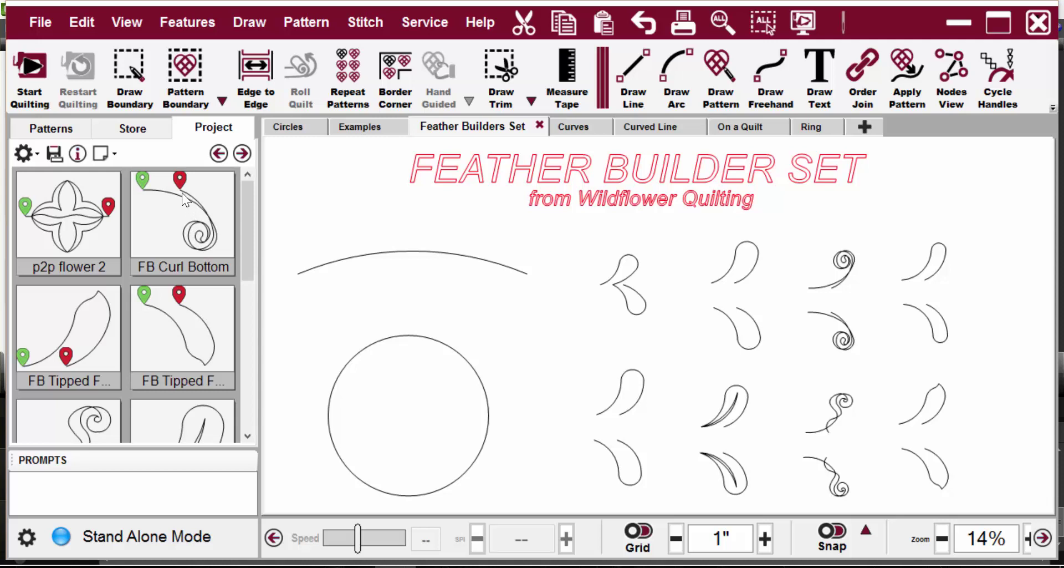
drag(247, 217, 263, 394)
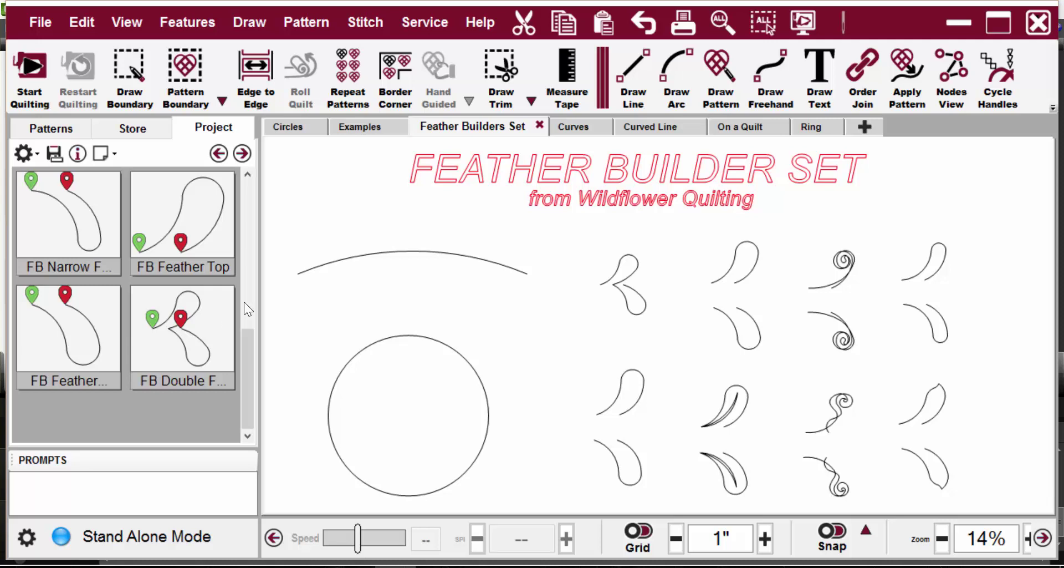
- Switch to the On a Quilt project showing feathers quilted along a curved border
click(592, 125)
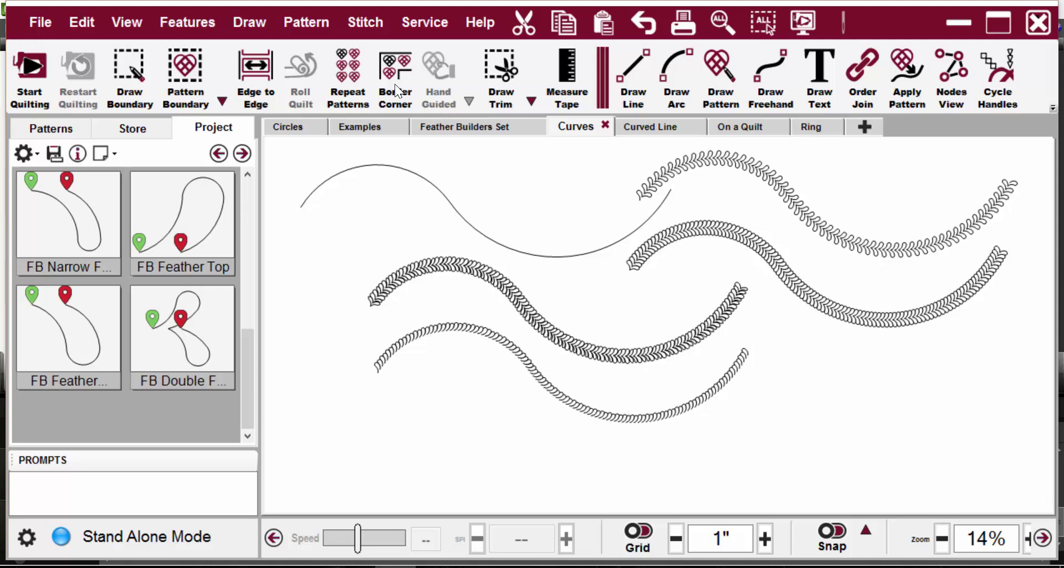
click(715, 127)
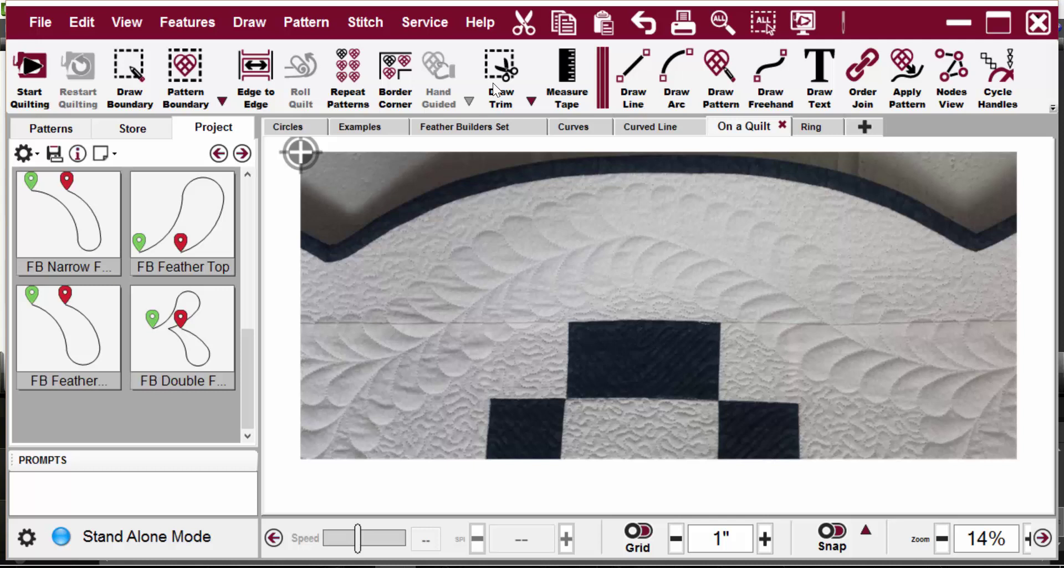
- Lower the S-curve and apply FB Double Feather along it, then open the Ring project
click(643, 126)
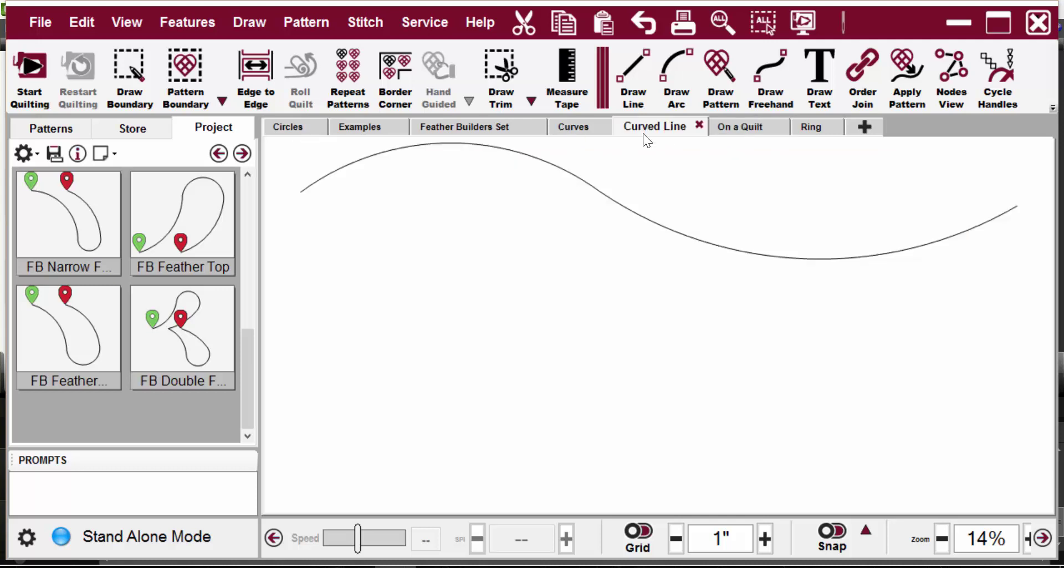
drag(859, 338, 526, 160)
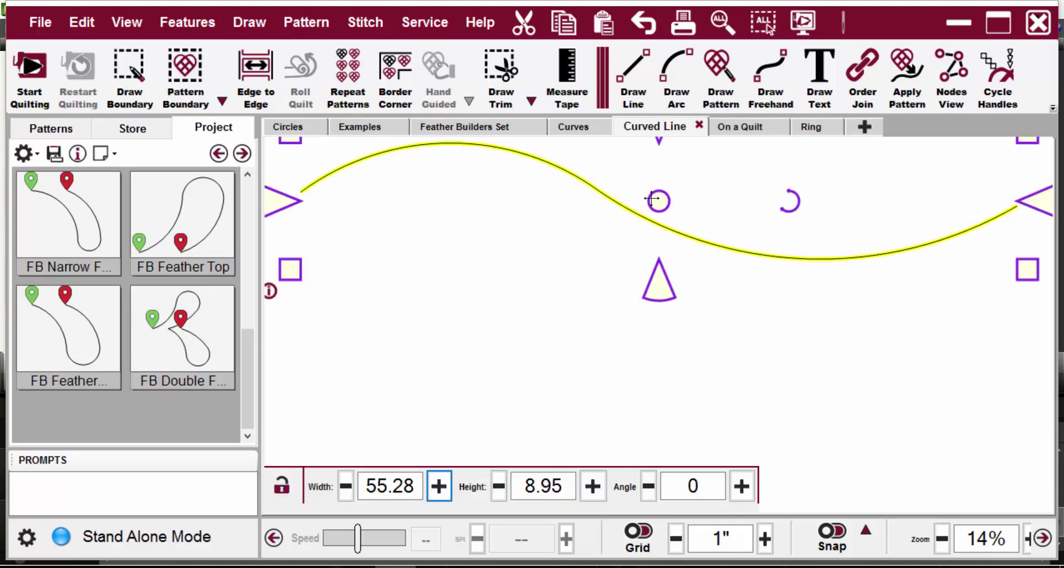
drag(659, 201, 663, 277)
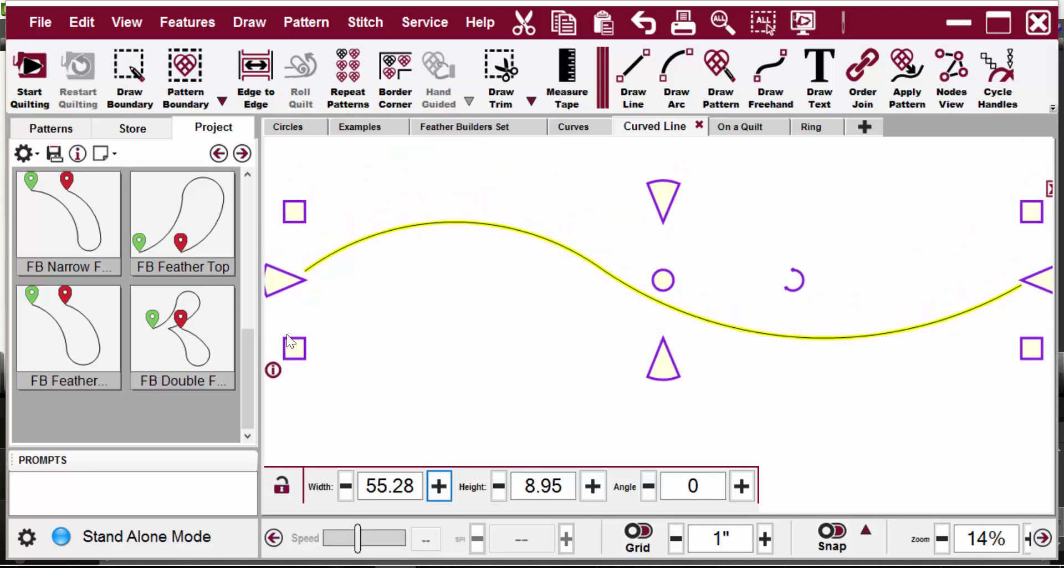
click(178, 344)
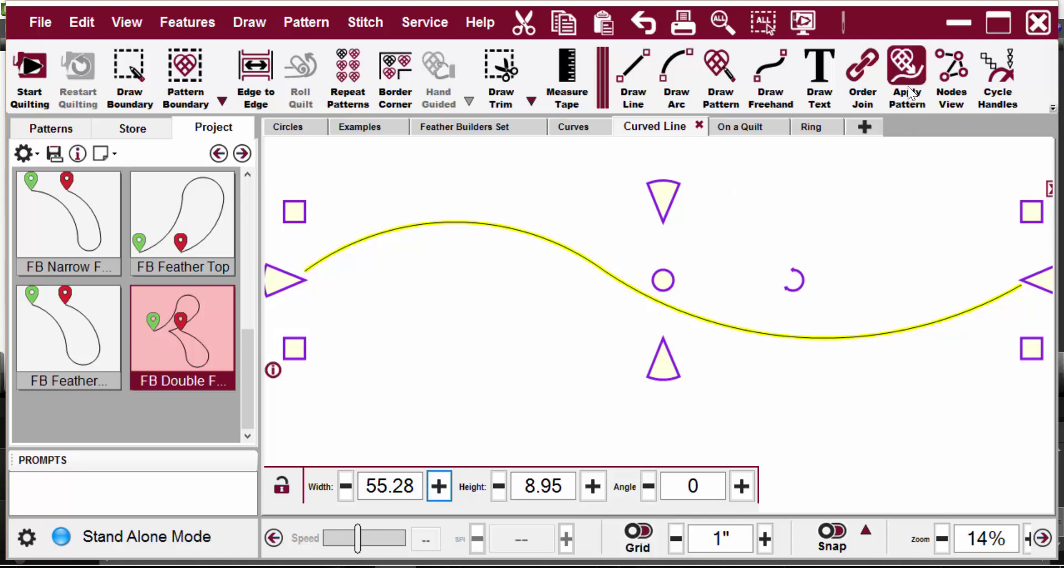
click(907, 69)
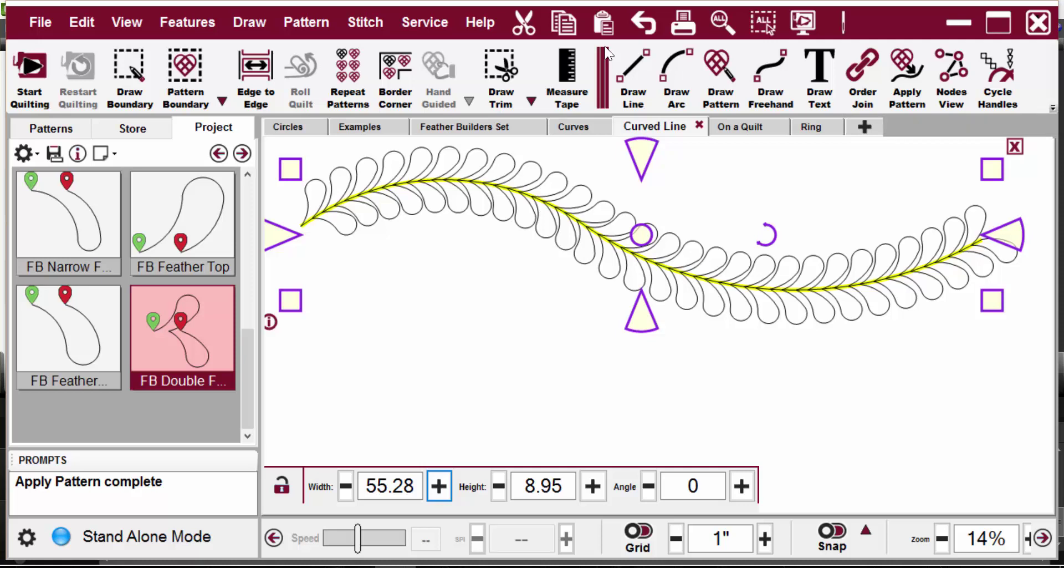
click(810, 127)
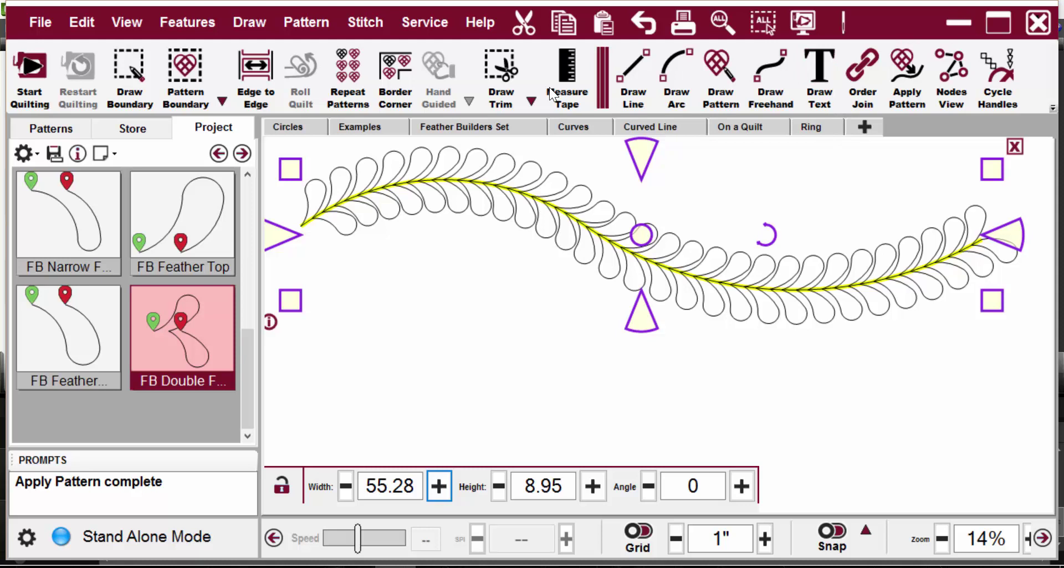
- Place an FB Circle on the Ring canvas and apply FB Feather Top around its outside
drag(246, 361, 247, 323)
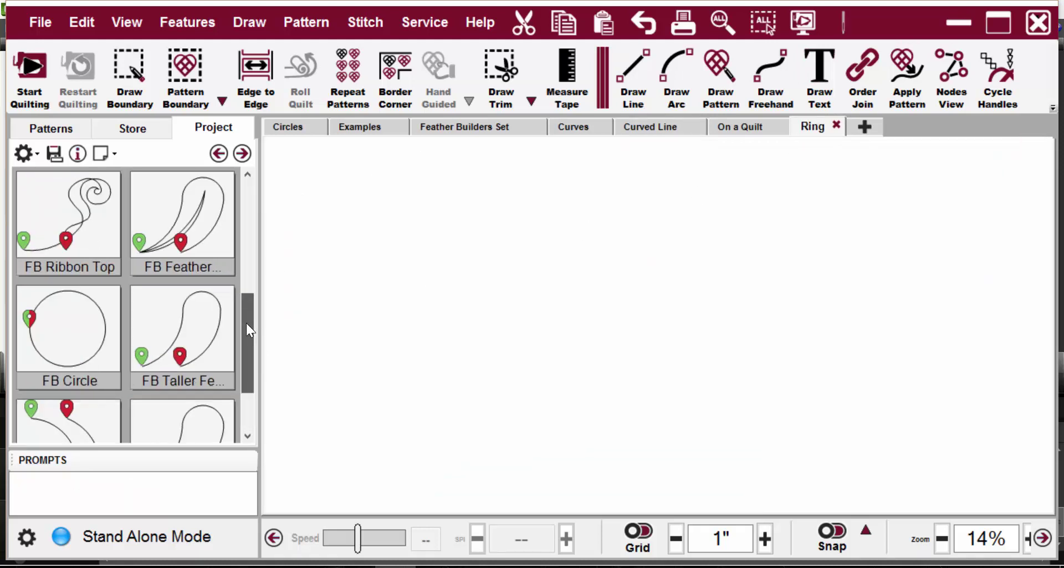
drag(56, 331, 479, 330)
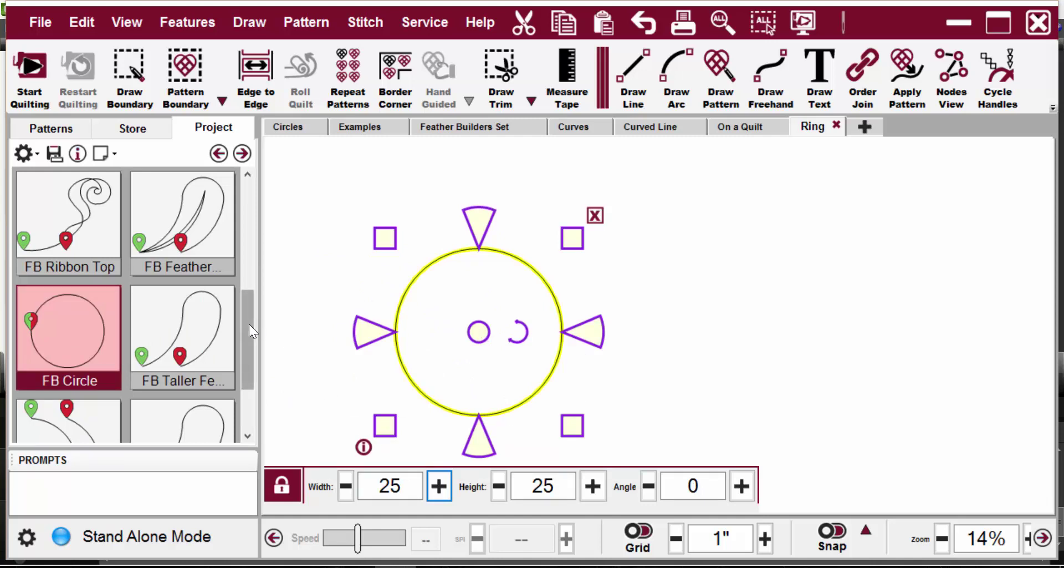
drag(249, 323, 252, 372)
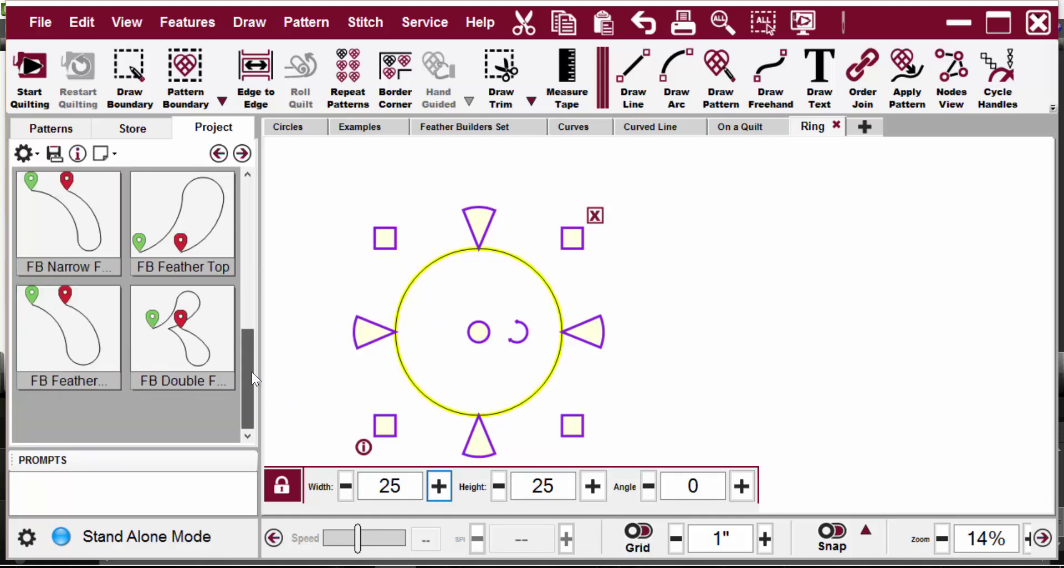
click(202, 218)
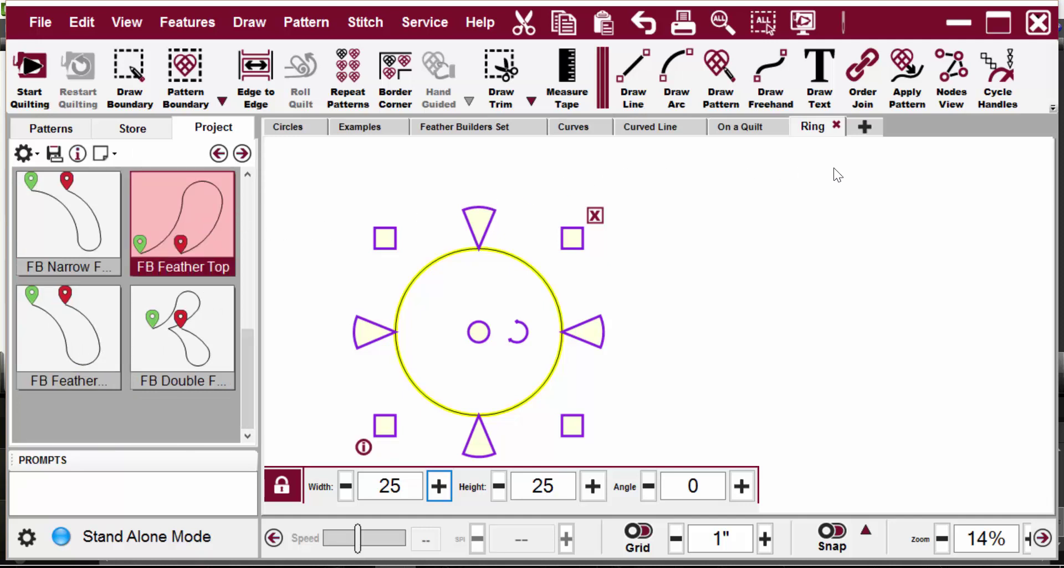
click(911, 69)
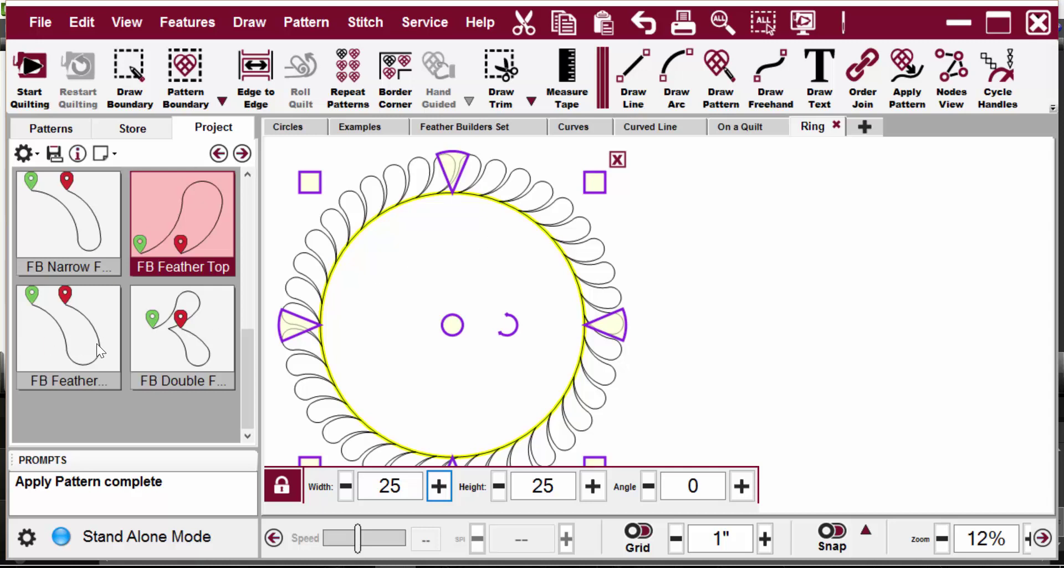
click(73, 332)
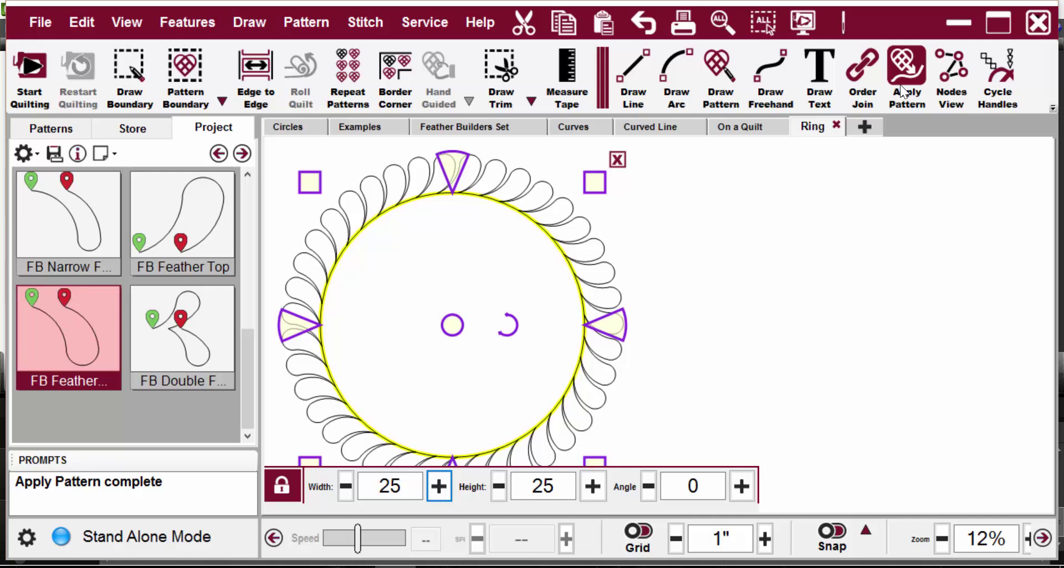
- Line the inside of the circle with FB Narrow feathers, replacing the first inner attempt
click(906, 73)
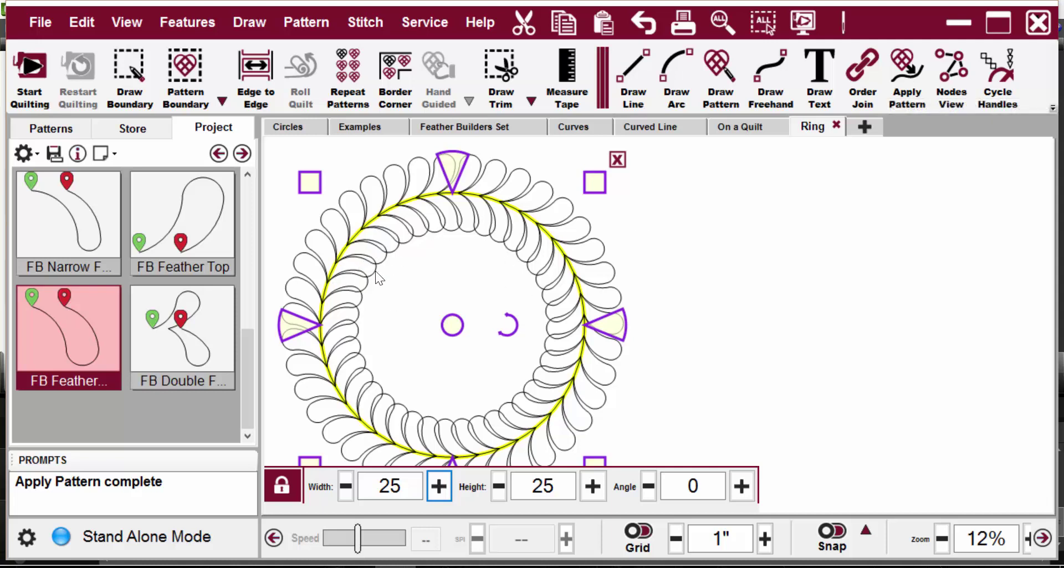
key(ctrl+z)
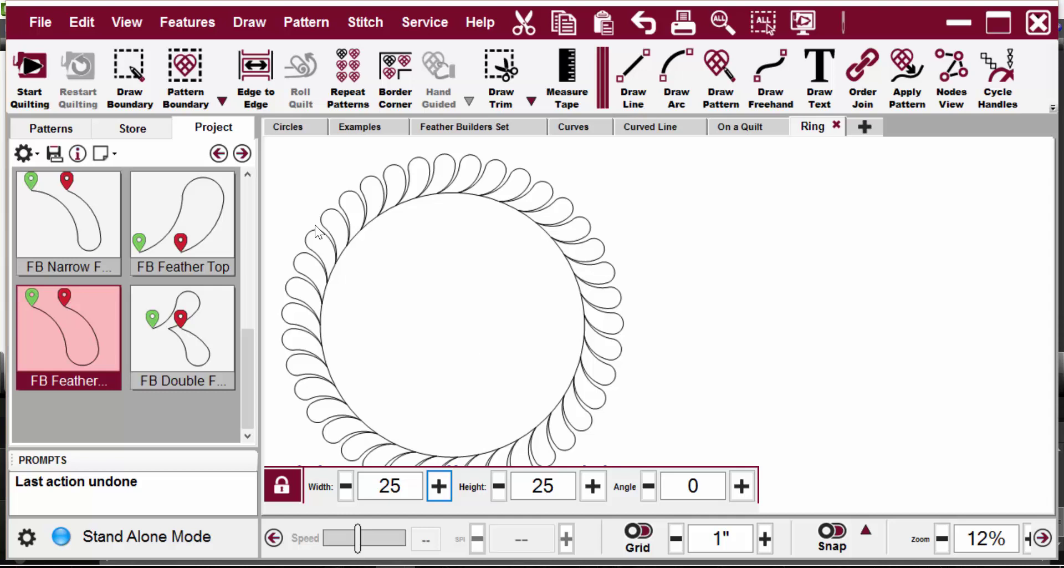
click(356, 235)
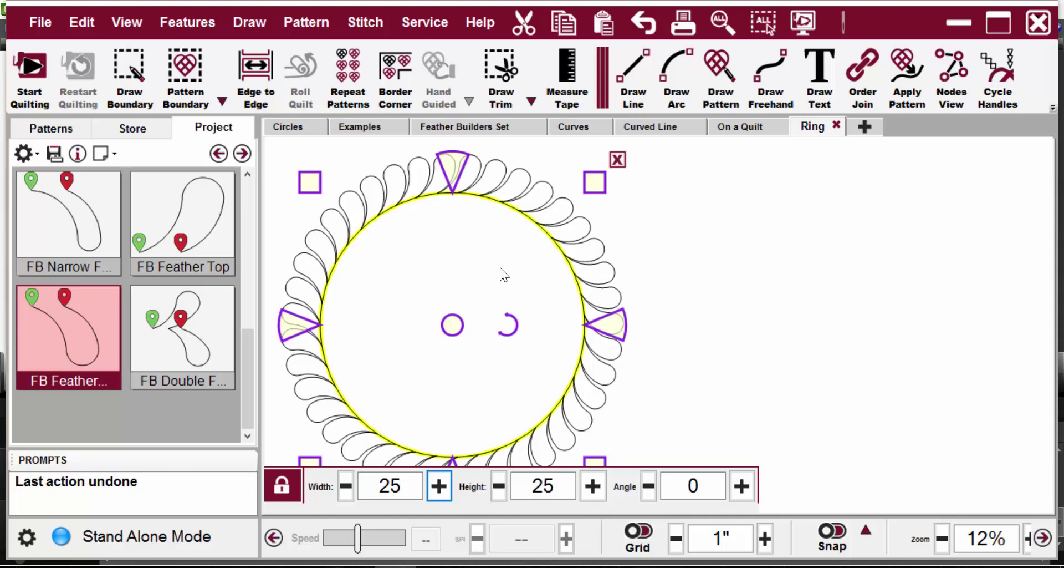
click(73, 221)
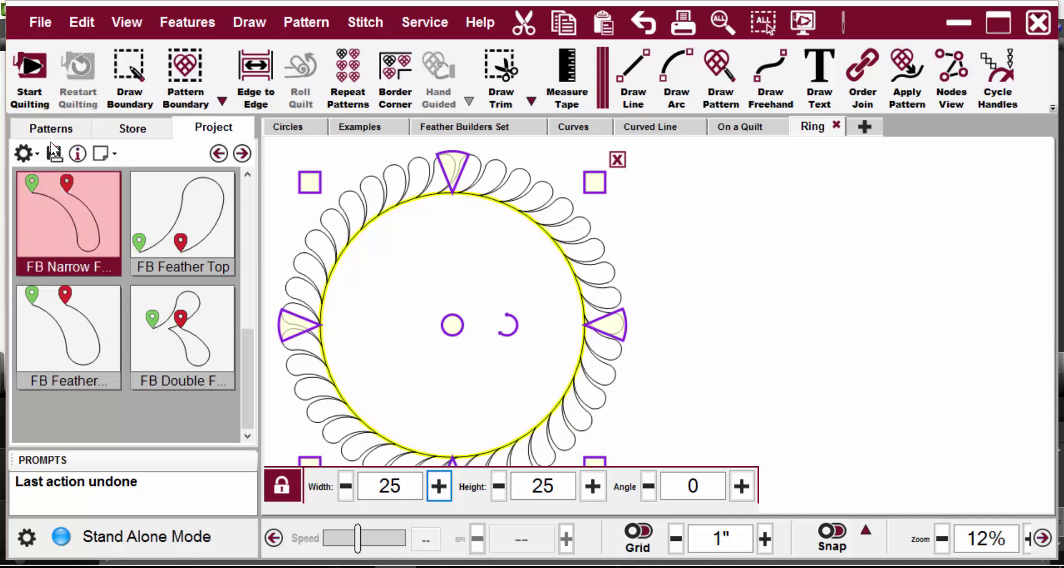
click(916, 73)
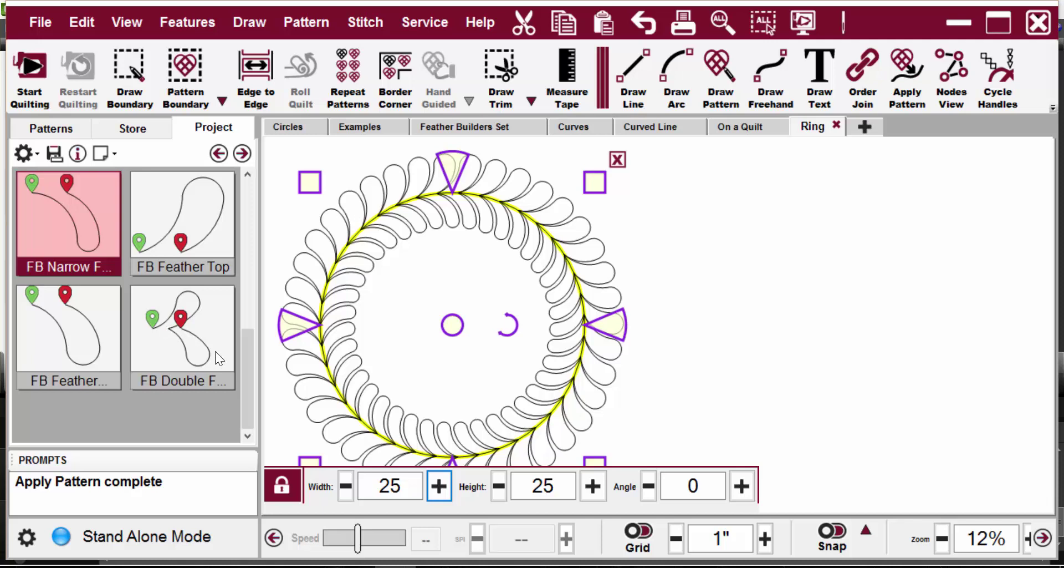
- Place a second 25 × 25 circle beside the feathered wreath
scroll(168, 237, up, 2)
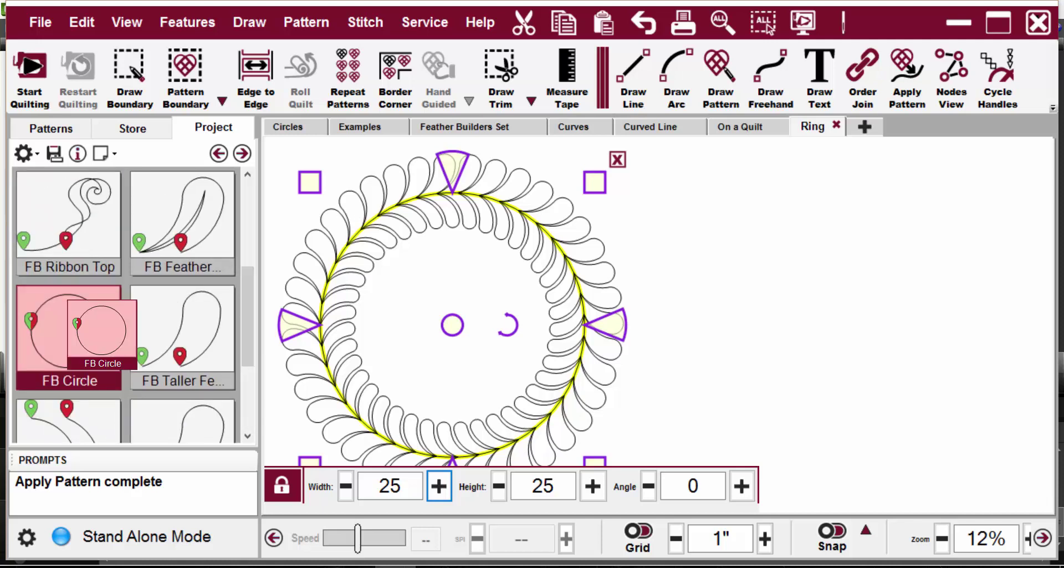
drag(102, 333, 837, 314)
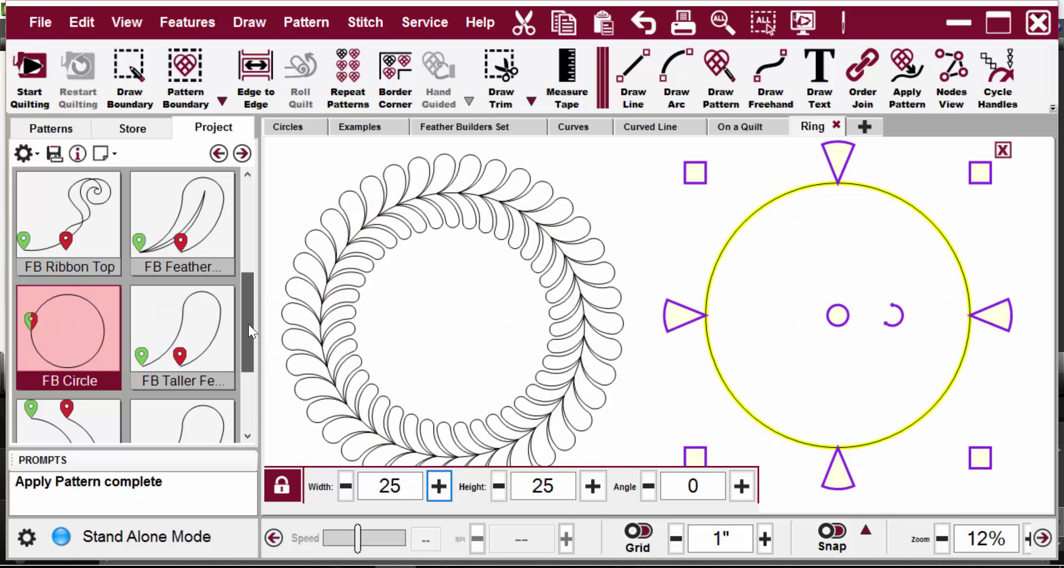
drag(249, 323, 253, 376)
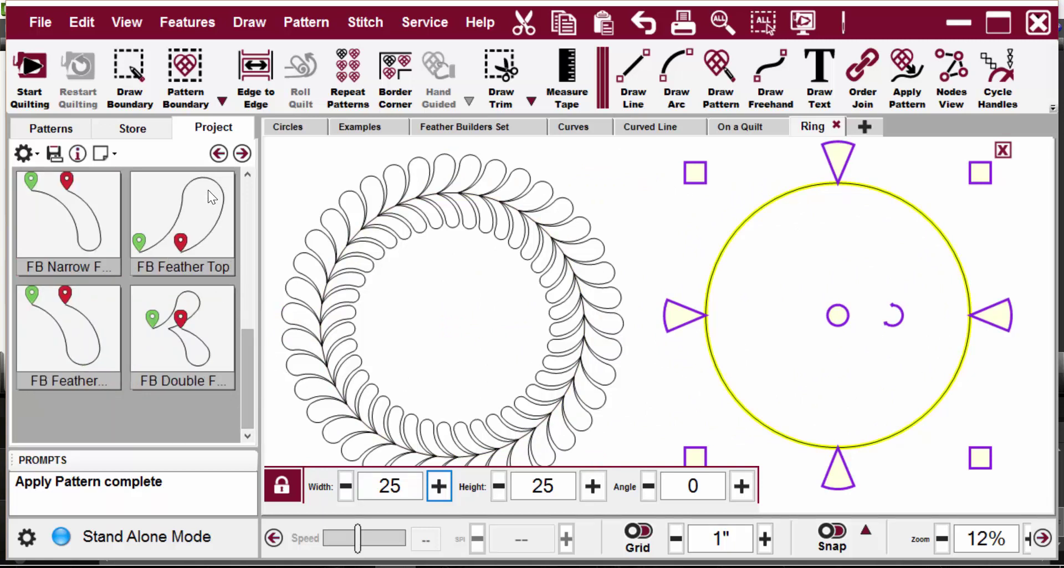
- Select the FB Tipped F, FB Ribbon Top and FB Feather patterns together
scroll(225, 243, up, 5)
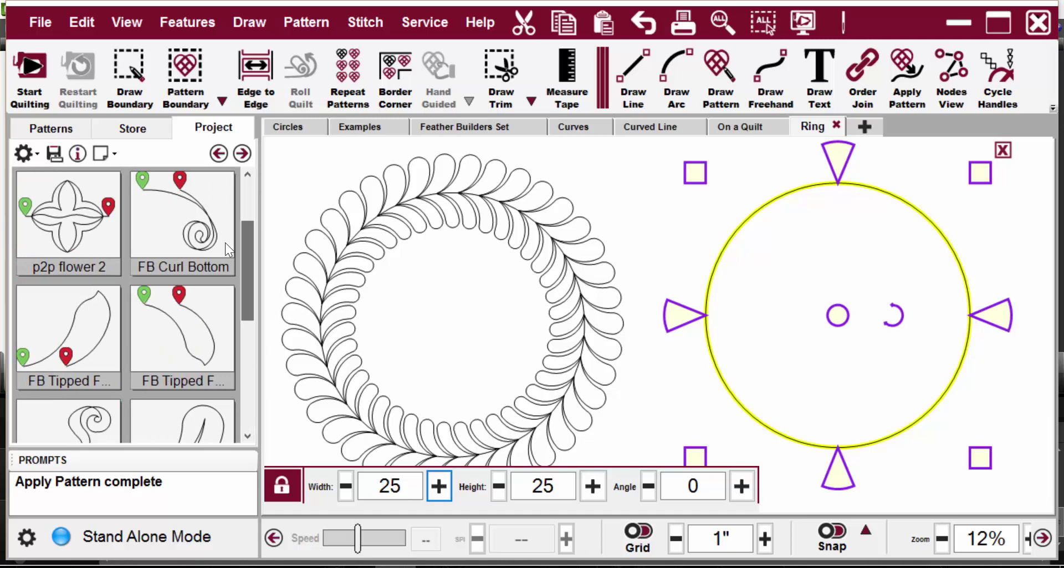
click(77, 317)
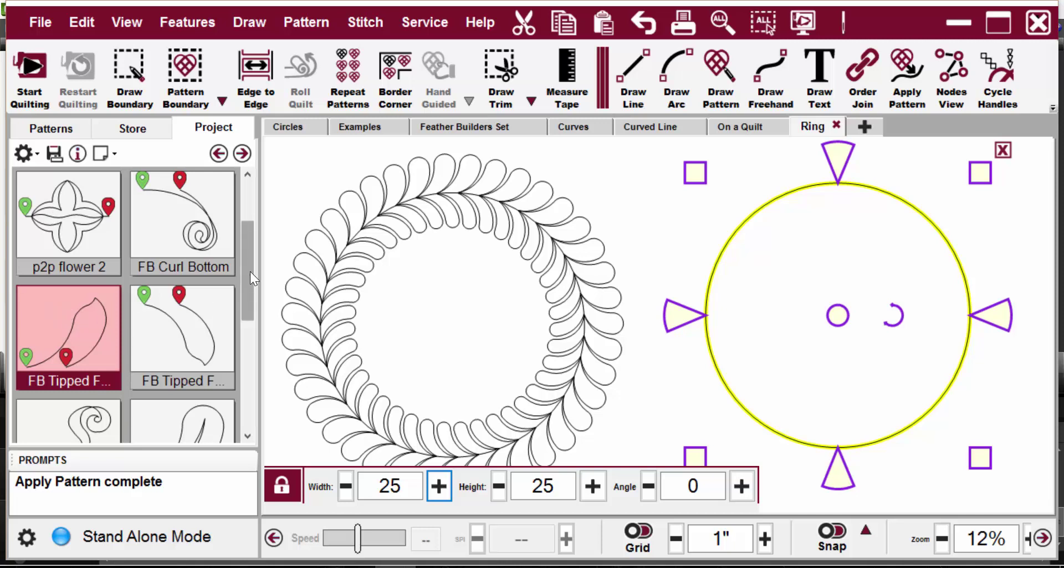
scroll(250, 275, down, 1)
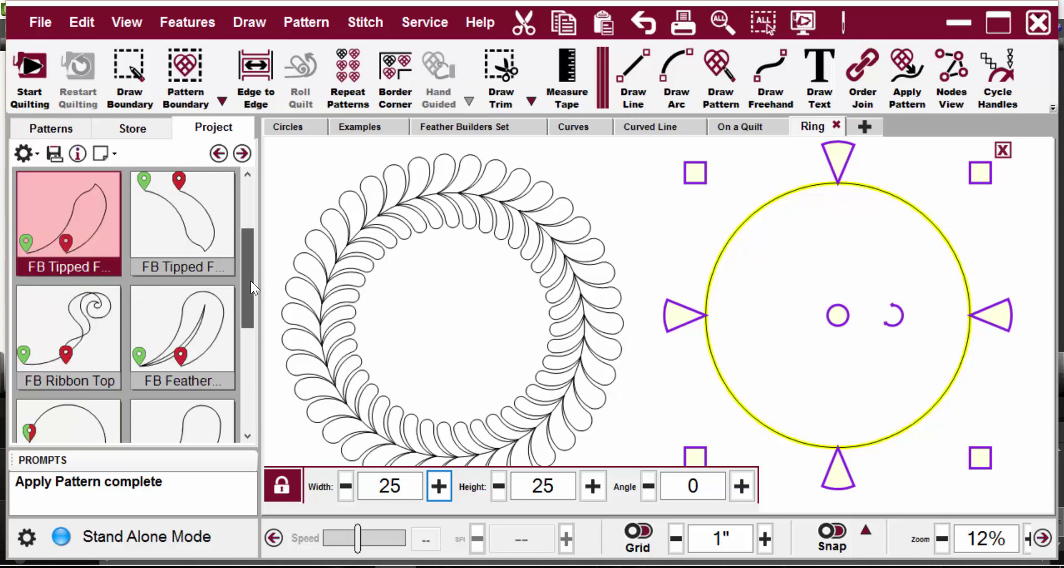
click(198, 313)
click(90, 314)
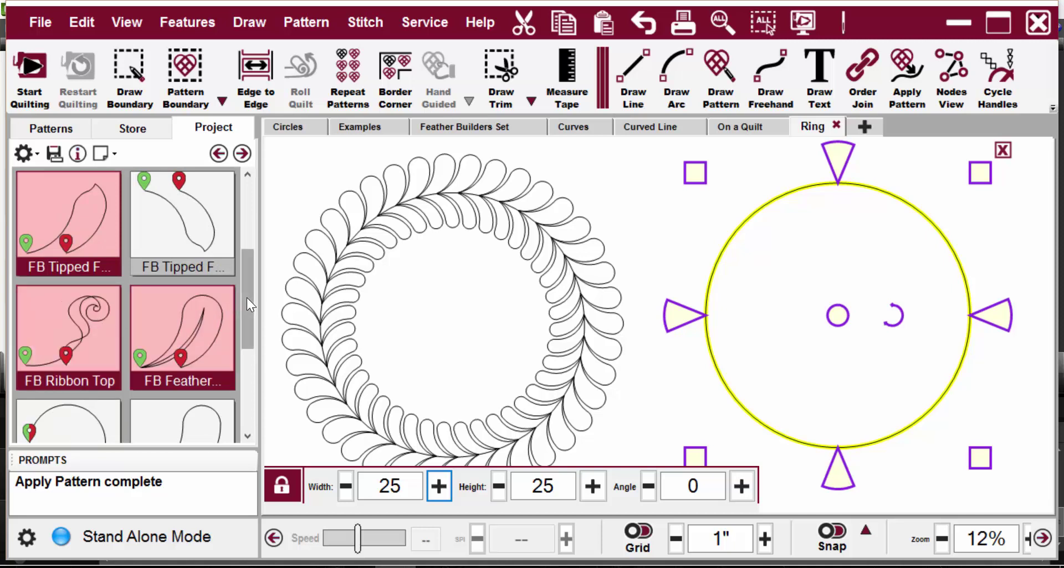
drag(248, 297, 255, 353)
click(219, 212)
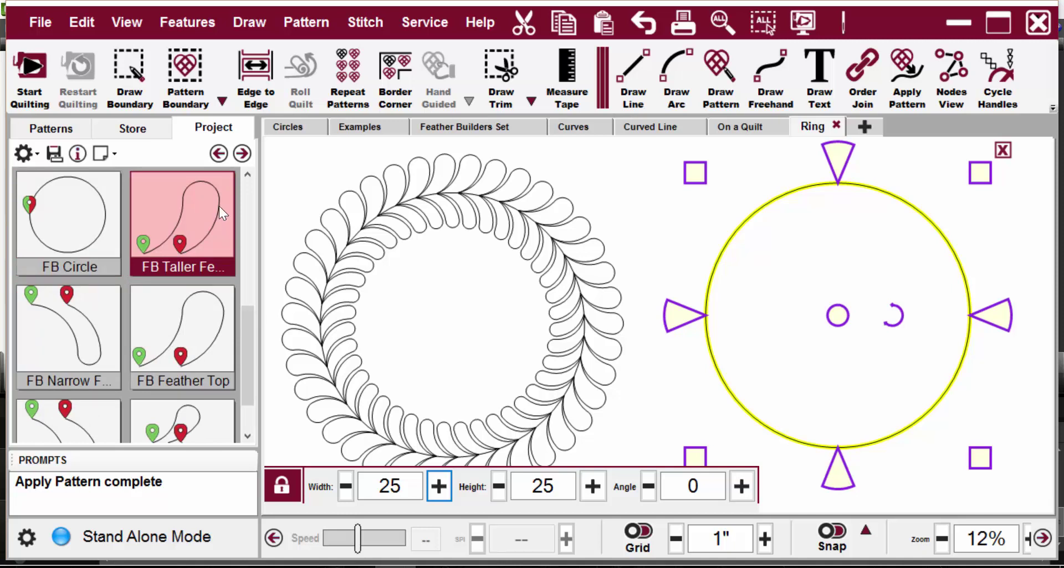
drag(247, 331, 249, 288)
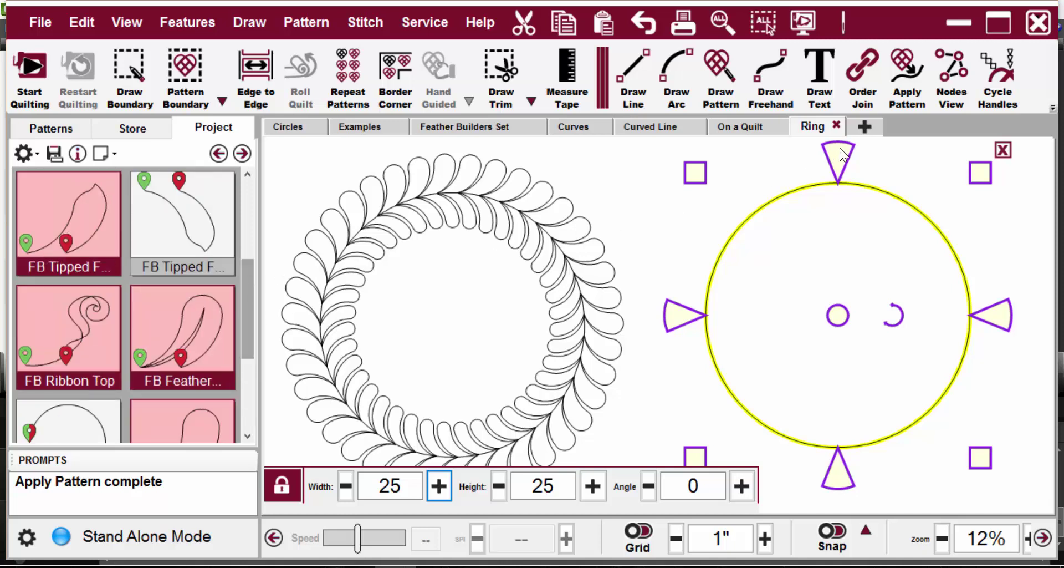
- Apply the tipped, ribbon-top and plain feather mix around the second circle's outside
click(912, 64)
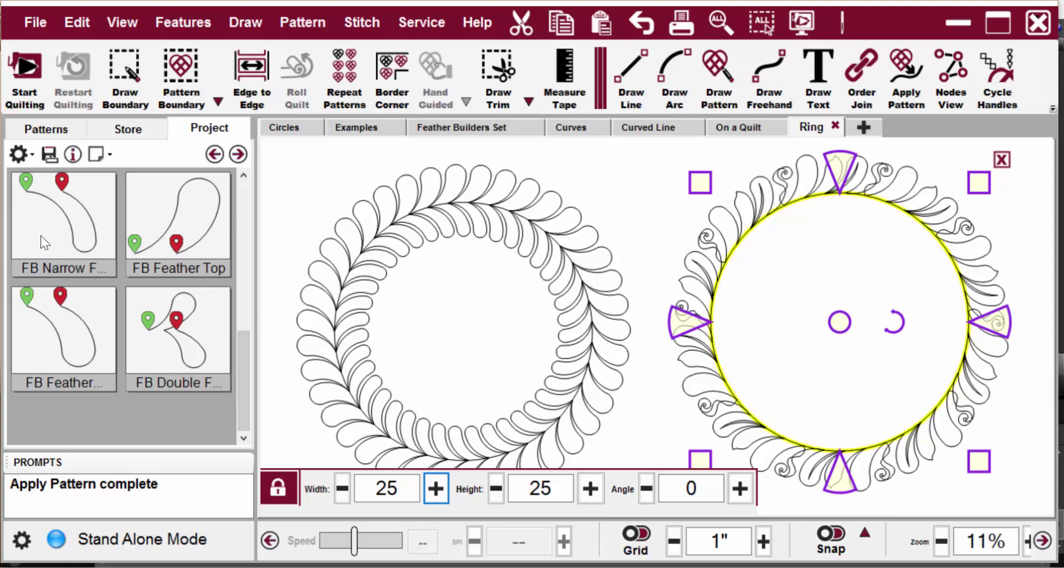
click(77, 234)
- Duplicate the FB Narrow feather pattern
right_click(75, 229)
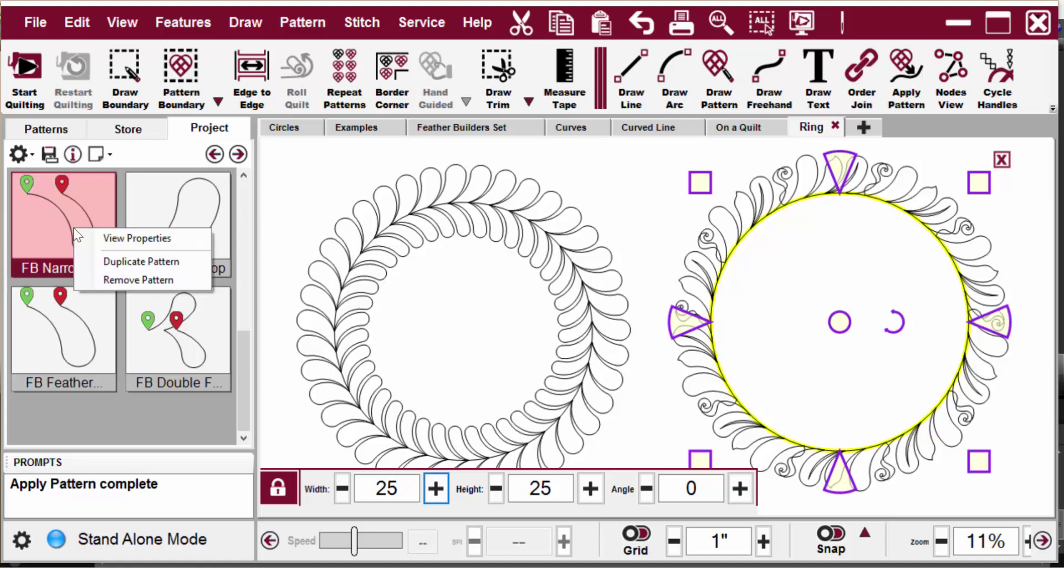
click(136, 265)
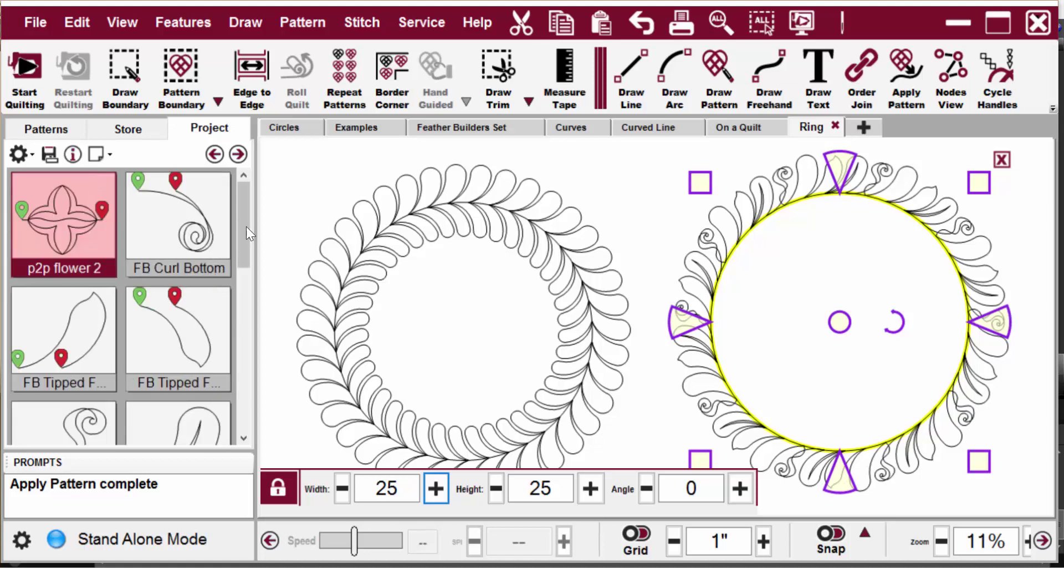
drag(241, 214, 244, 360)
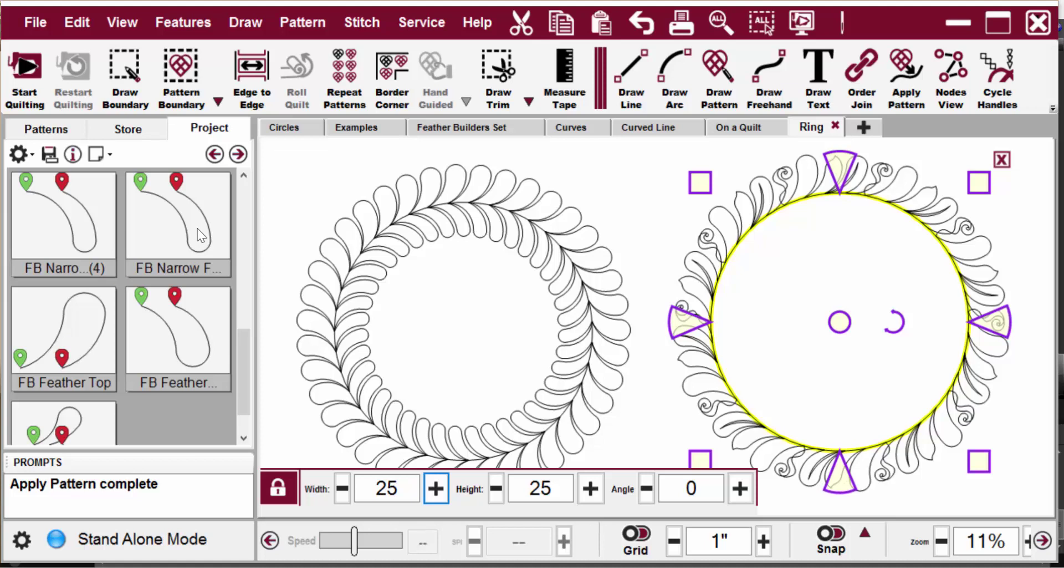
- Apply narrow, tipped and FB Curl Bottom feathers inside the second ring, then view Examples
click(76, 234)
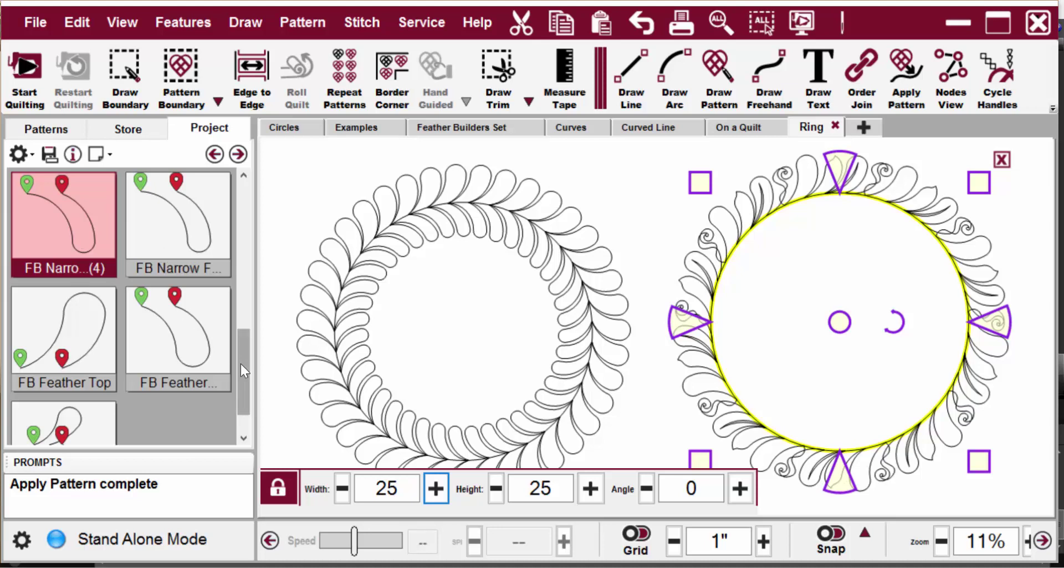
mouse_move(240, 363)
mouse_down()
mouse_move(252, 290)
mouse_move(243, 289)
mouse_move(240, 263)
mouse_move(237, 352)
mouse_up()
click(186, 334)
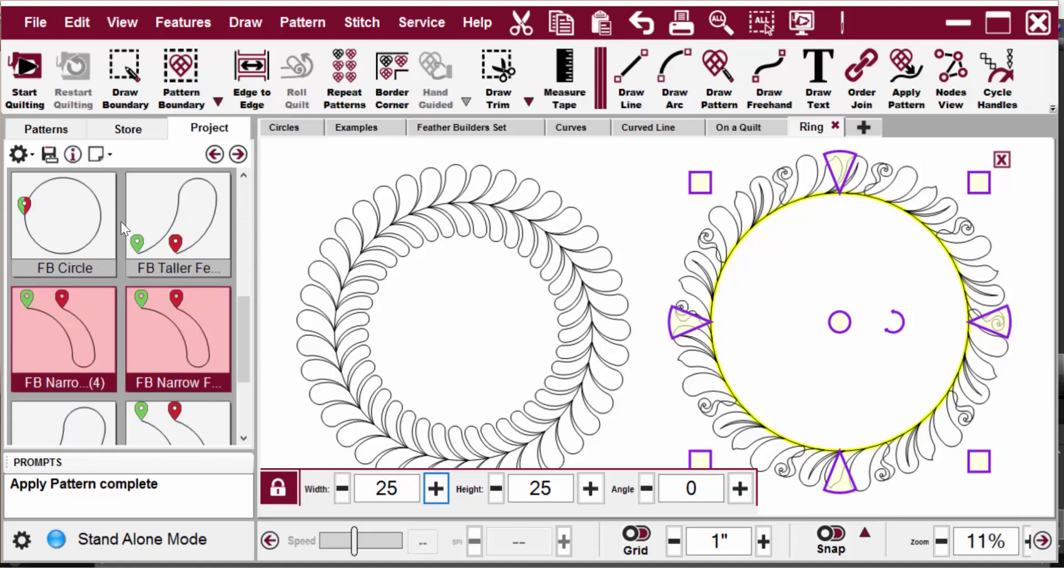
drag(249, 333, 250, 247)
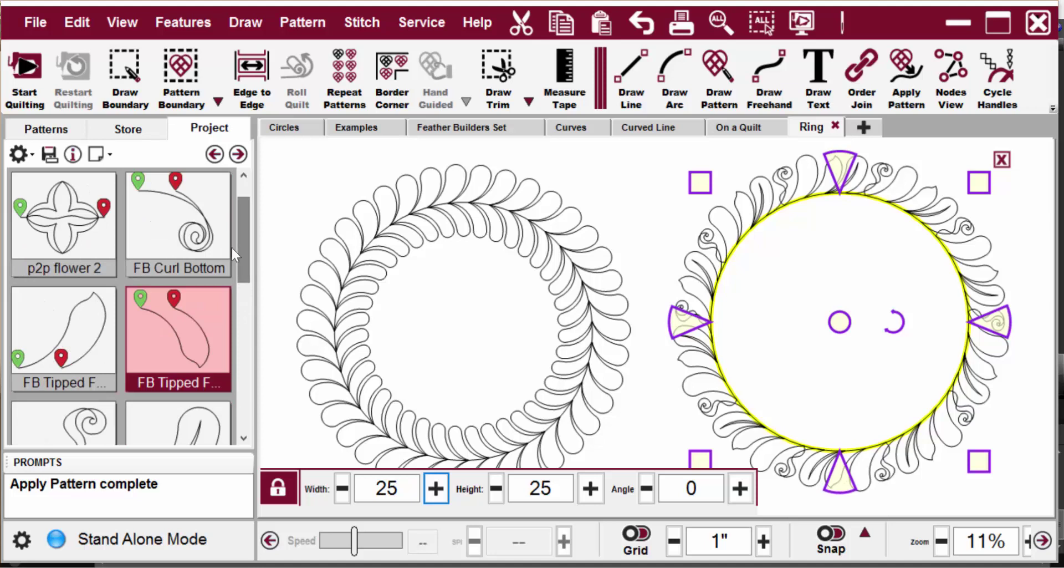
click(189, 230)
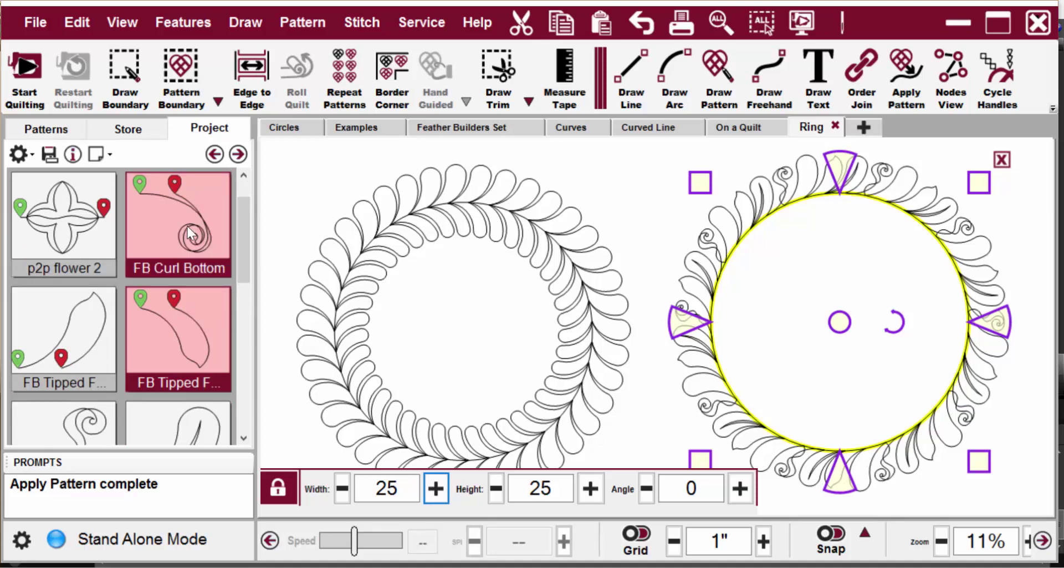
click(910, 70)
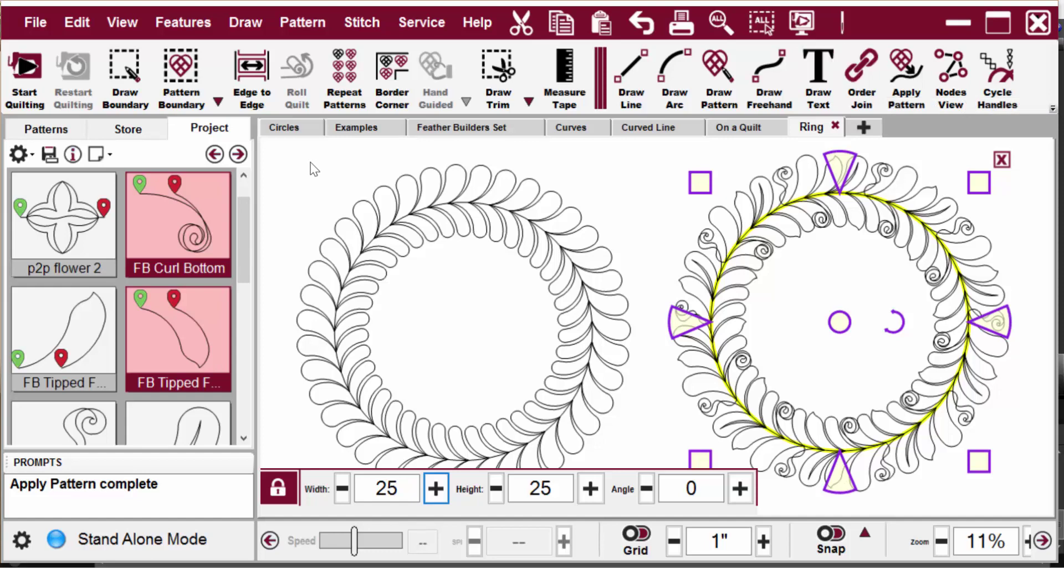
click(345, 131)
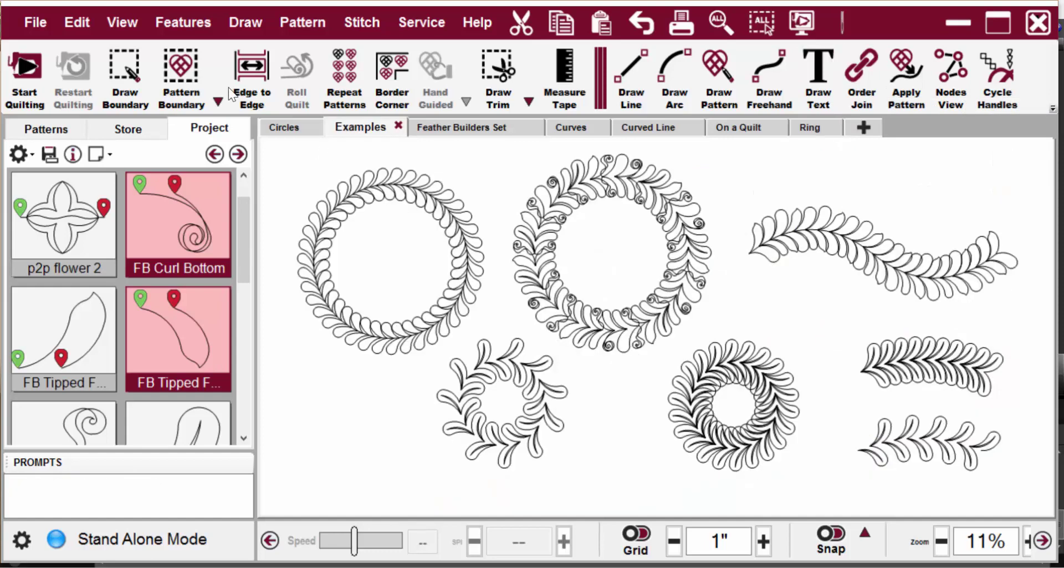